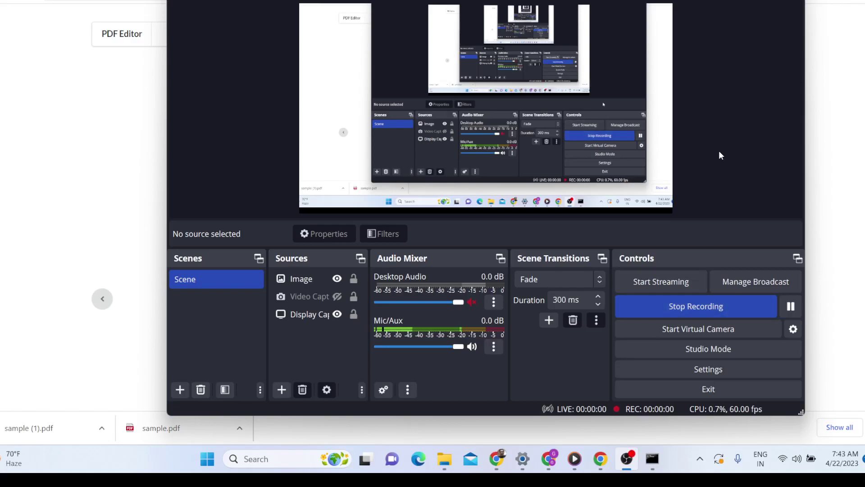
Minimize OBS Studio to reveal the annotated PDF in the browser editor
left_click(627, 458)
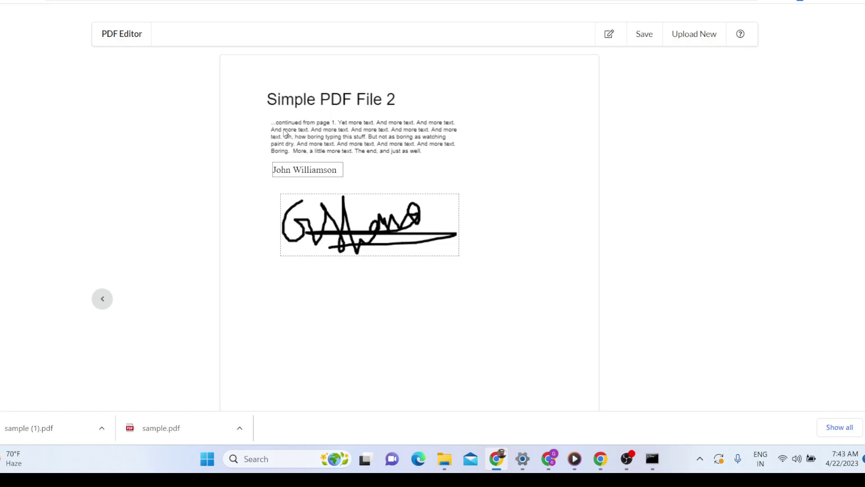
Reload the editor and open sample.pdf through Load PDF
left_click(24, 3)
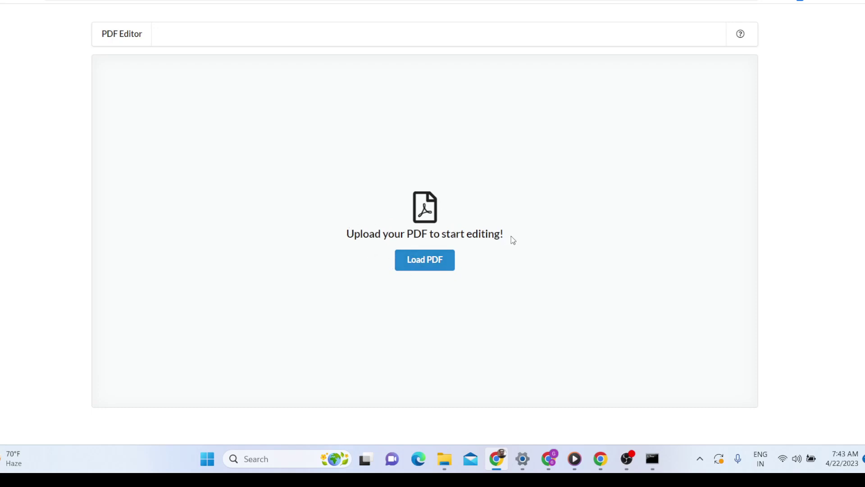
left_click(431, 256)
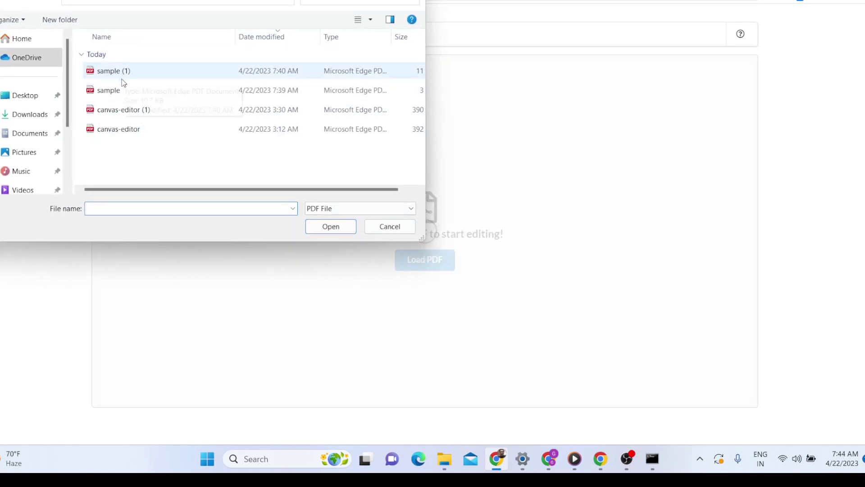
double_click(123, 90)
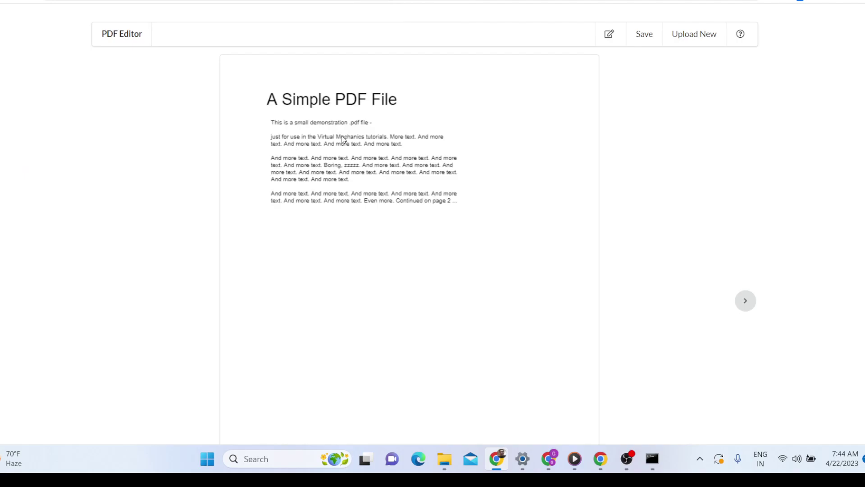
Show the pencil menu's text, image and drawing options, then dismiss it without adding anything
scroll(426, 141, "down", 2)
scroll(426, 141, "up", 2)
left_click(609, 34)
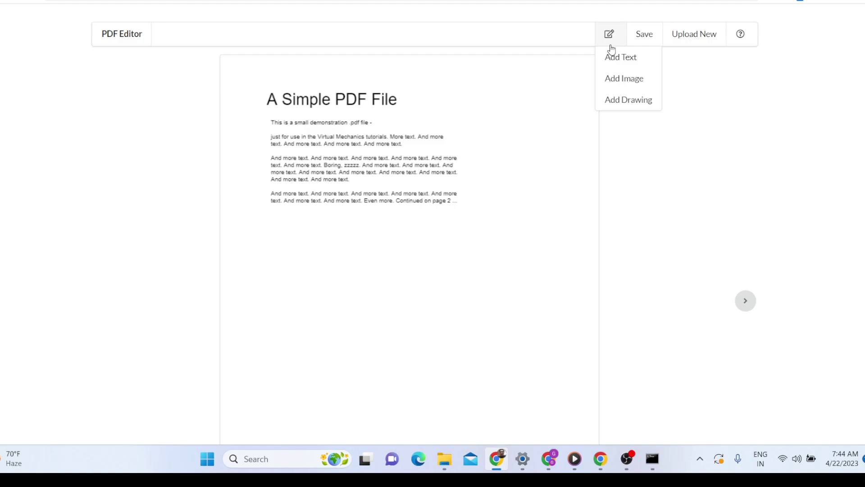
left_click(619, 98)
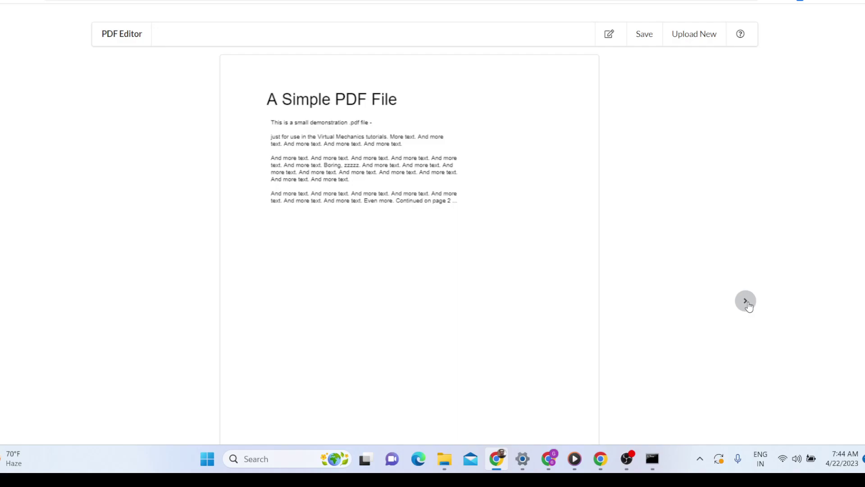
Add a text box with a sentence about New Zealand's captain beside the 'A Simple PDF File' title
mouse_move(601, 35)
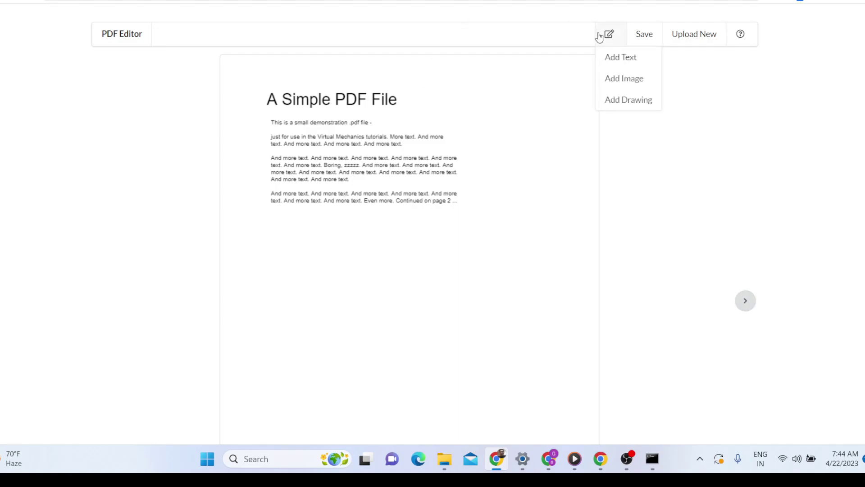
left_click(614, 59)
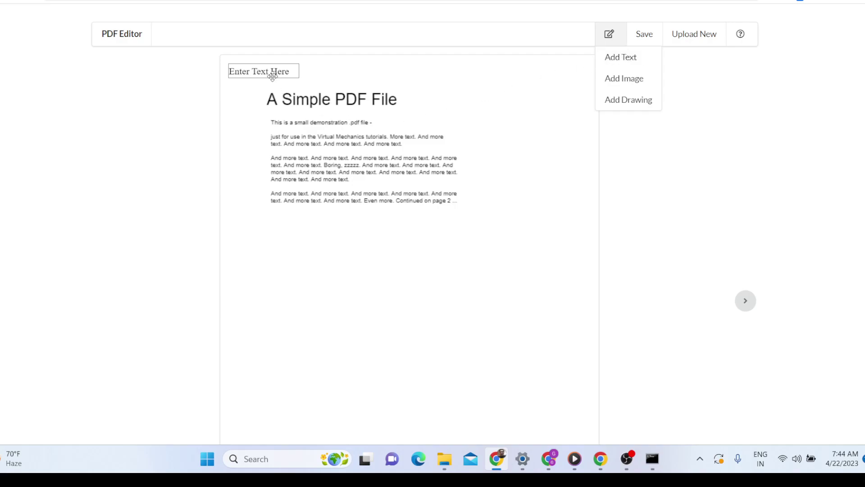
left_click_drag(274, 74, 348, 225)
type("John")
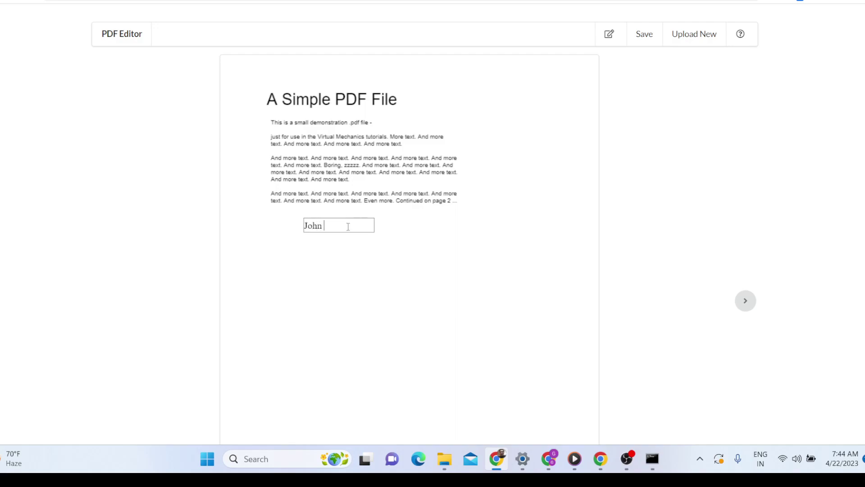
type(" Williamson is the")
type(" Capti")
type("ain of")
type(" New Zealan")
type("d")
left_click(455, 277)
left_click_drag(372, 222, 415, 101)
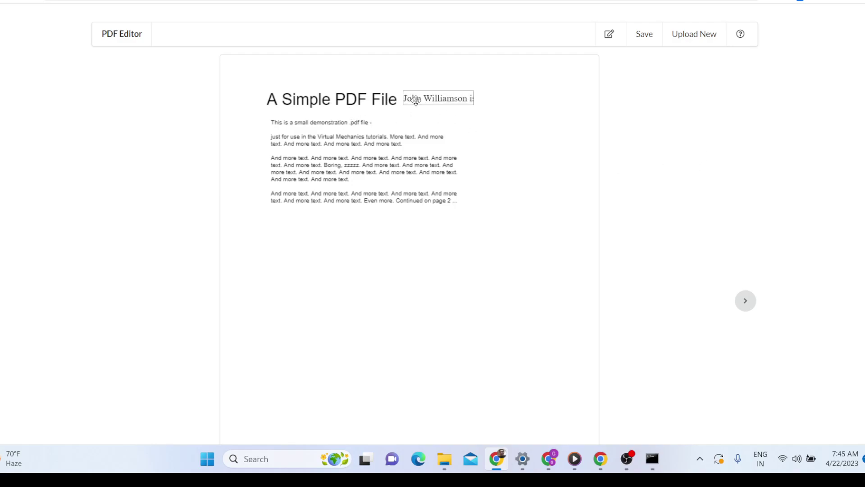
Insert the signature PNG image and place it just below the page-1 paragraphs
left_click(609, 35)
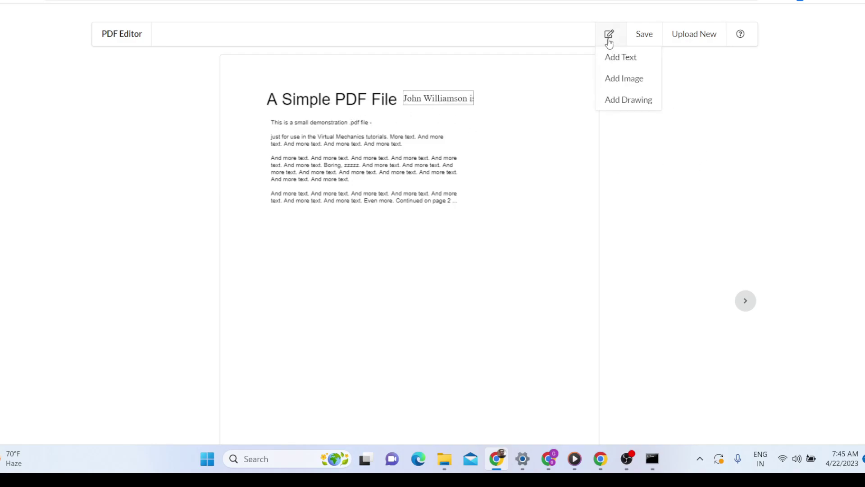
left_click(620, 76)
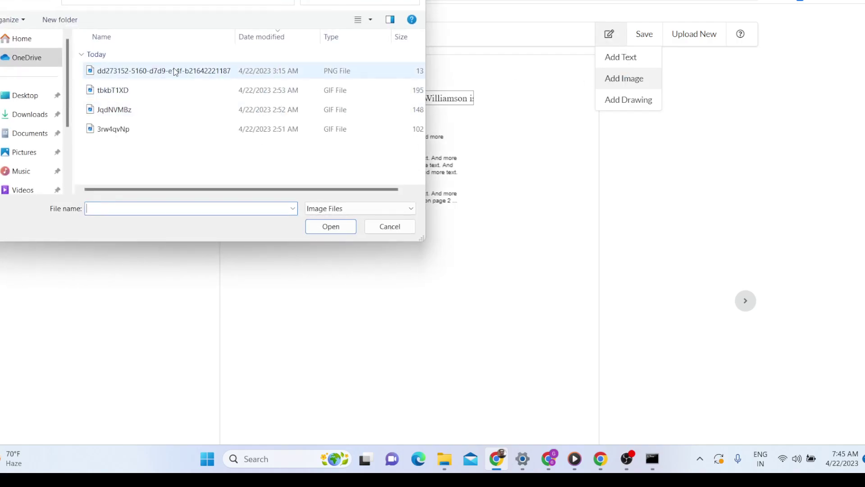
double_click(150, 72)
left_click_drag(288, 94, 338, 251)
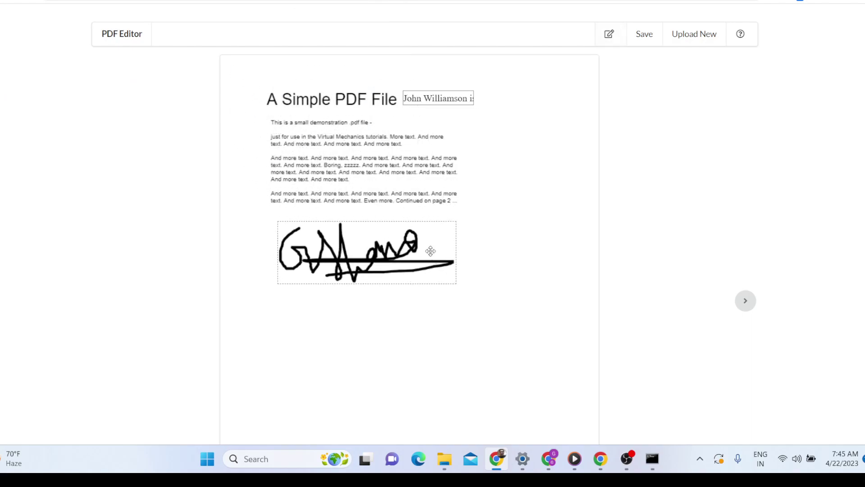
mouse_move(431, 251)
left_mouse_down()
mouse_move(450, 338)
mouse_move(353, 245)
mouse_move(360, 211)
mouse_move(347, 261)
mouse_move(379, 263)
mouse_move(375, 272)
left_mouse_up()
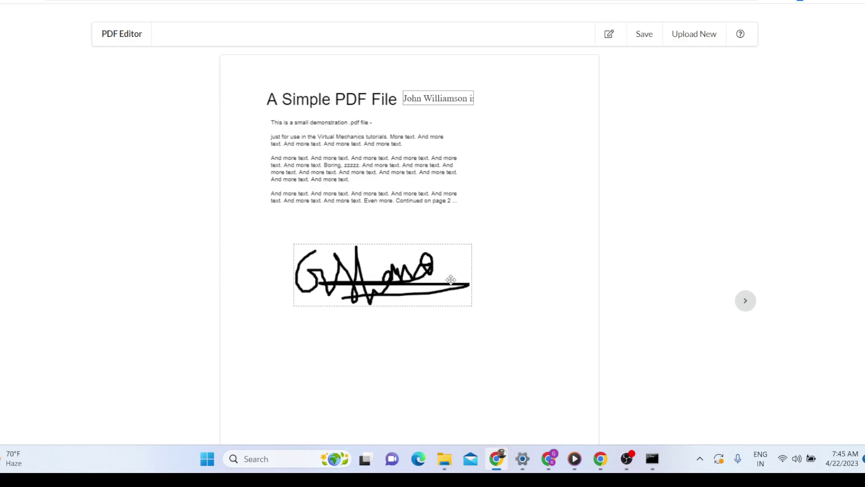
On page 2, insert the JqdNVMBz banner image and position it below the paragraph
left_click(745, 304)
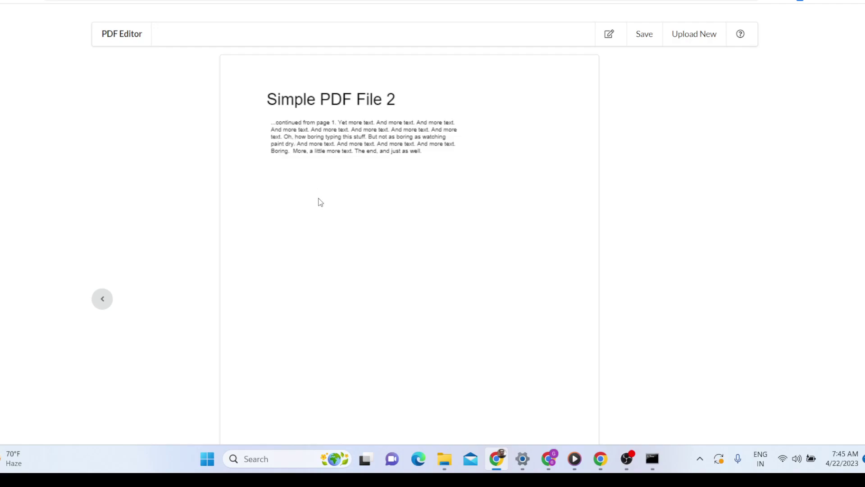
scroll(320, 202, "down", 2)
scroll(320, 202, "up", 2)
mouse_move(613, 43)
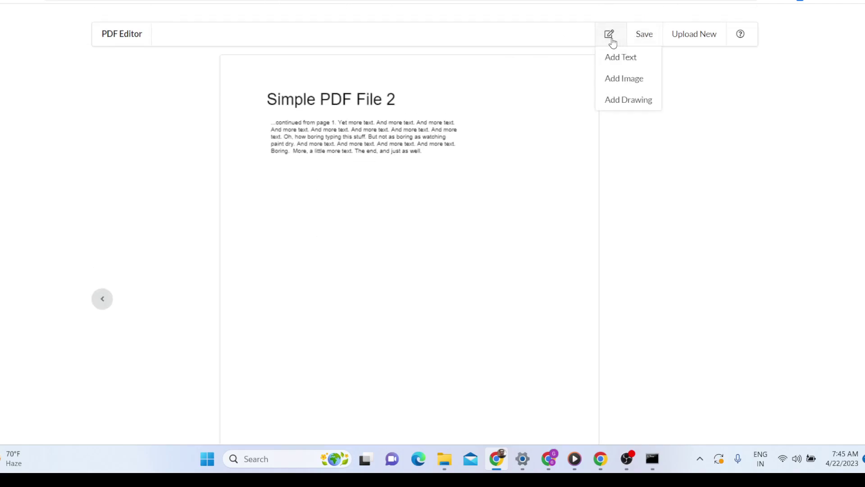
left_click(616, 81)
double_click(174, 113)
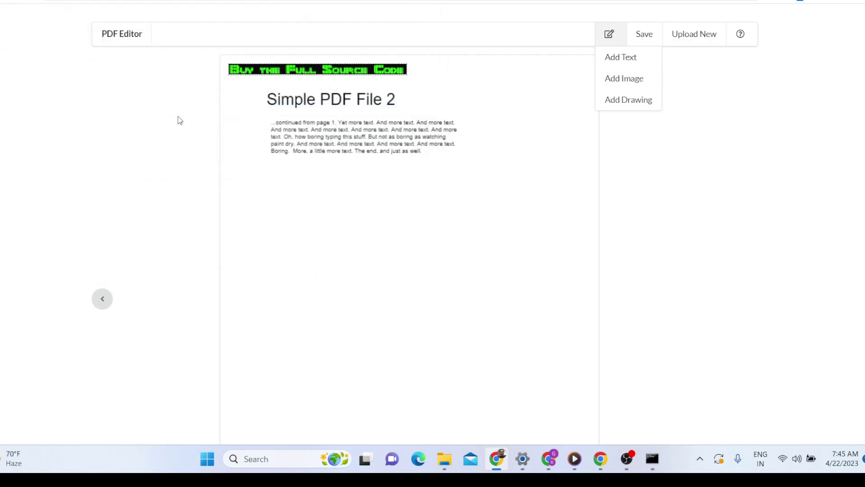
left_click_drag(305, 72, 345, 218)
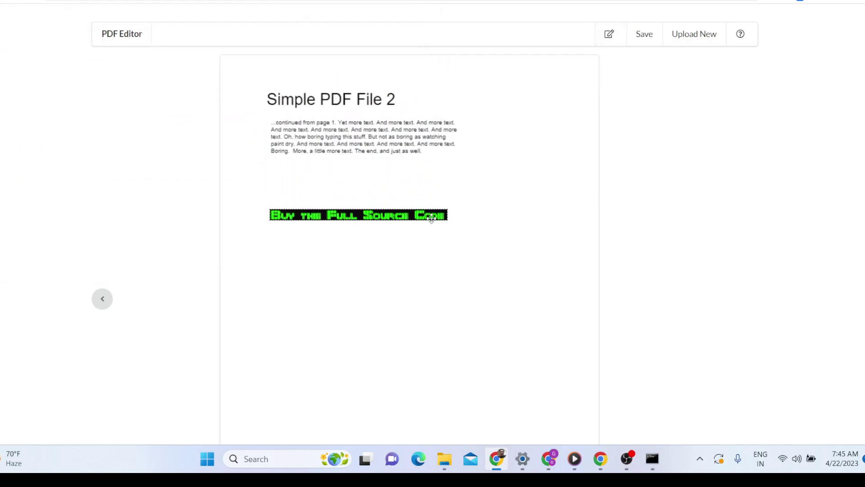
mouse_move(441, 218)
left_mouse_down()
mouse_move(494, 212)
mouse_move(454, 208)
left_mouse_up()
left_click(609, 34)
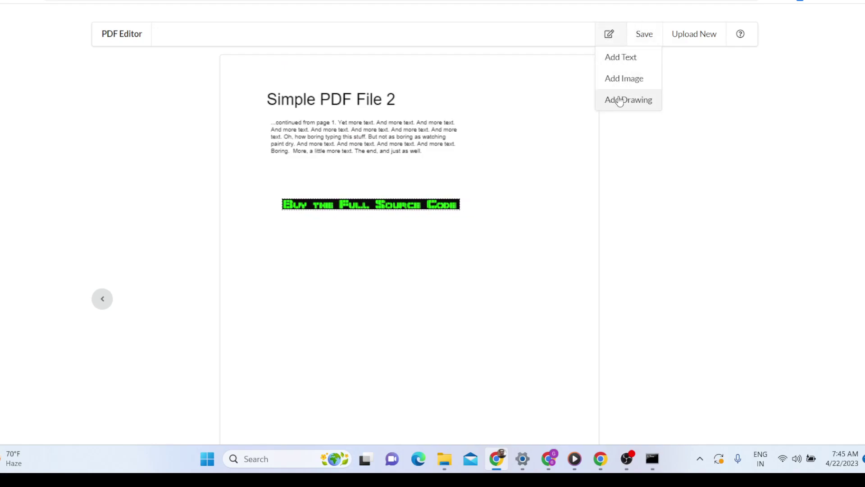
Draw a black freehand signature and place it below the green banner
left_click(602, 107)
left_click(607, 35)
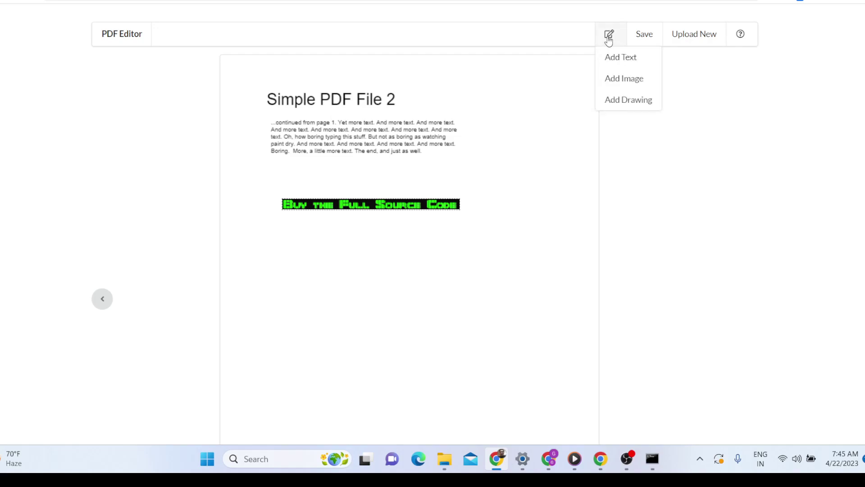
left_click(612, 100)
mouse_move(308, 157)
left_mouse_down()
mouse_move(303, 164)
mouse_move(329, 177)
mouse_move(395, 140)
mouse_move(429, 185)
mouse_move(448, 178)
mouse_move(517, 208)
mouse_move(464, 248)
mouse_move(425, 257)
left_mouse_up()
left_click(595, 383)
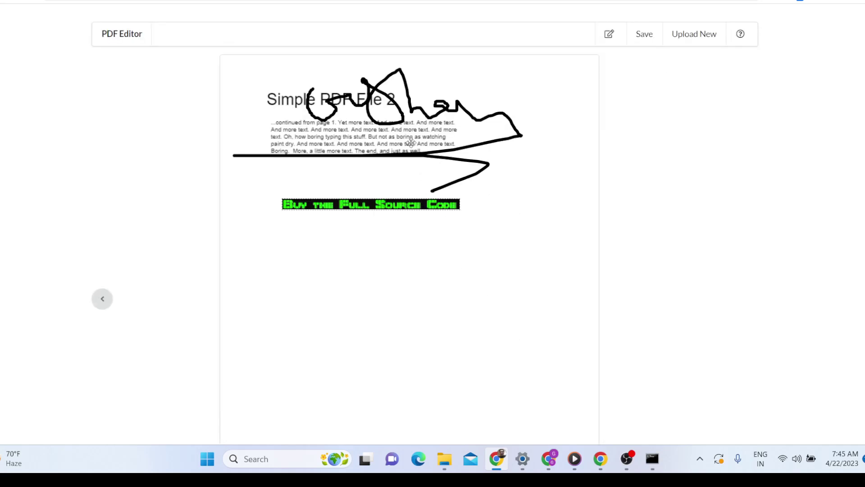
mouse_move(411, 143)
left_mouse_down()
mouse_move(408, 287)
mouse_move(415, 305)
left_mouse_up()
Draw a yellow freehand signature with pen thickness 10, underlined twice, and place it
left_click(597, 34)
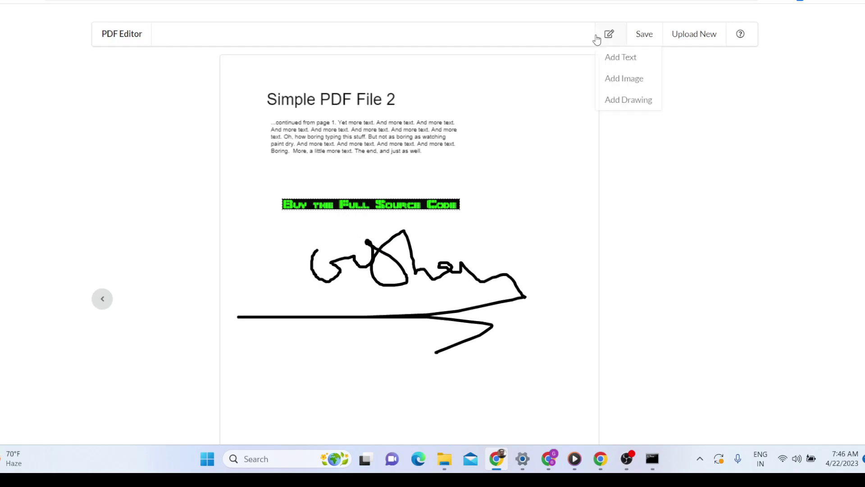
left_click(615, 100)
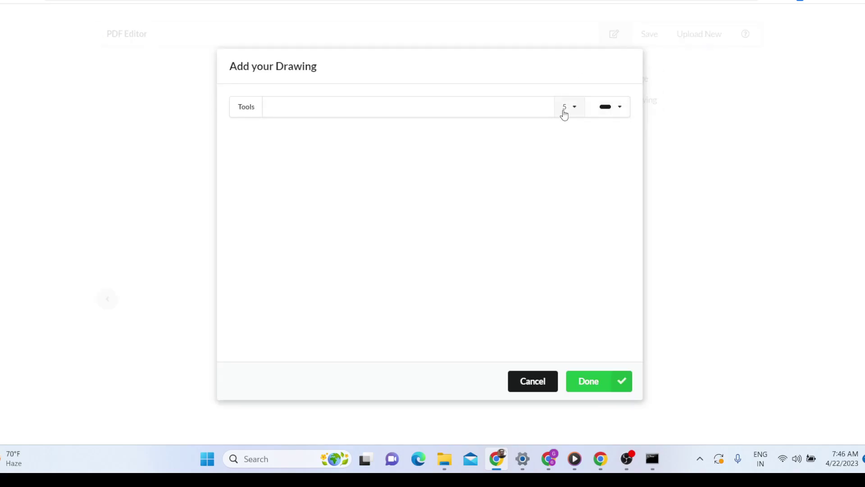
left_click(606, 106)
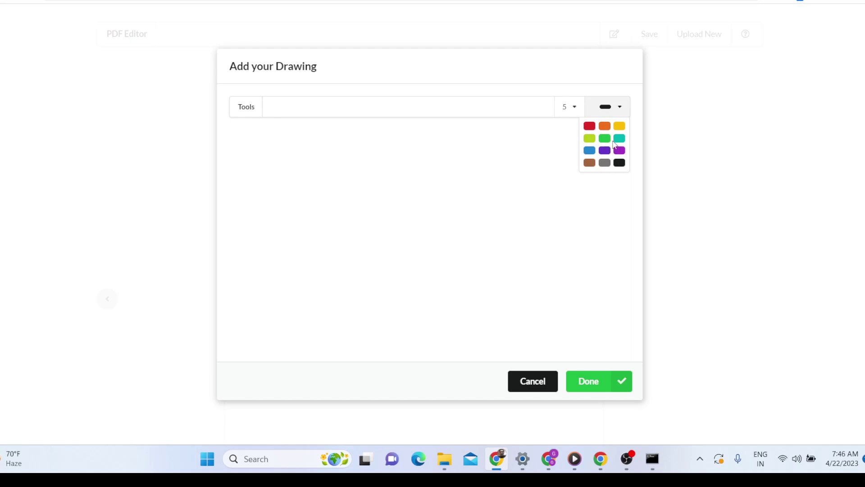
left_click(620, 131)
mouse_move(417, 155)
left_mouse_down()
mouse_move(350, 168)
mouse_move(373, 179)
left_mouse_up()
left_click(569, 107)
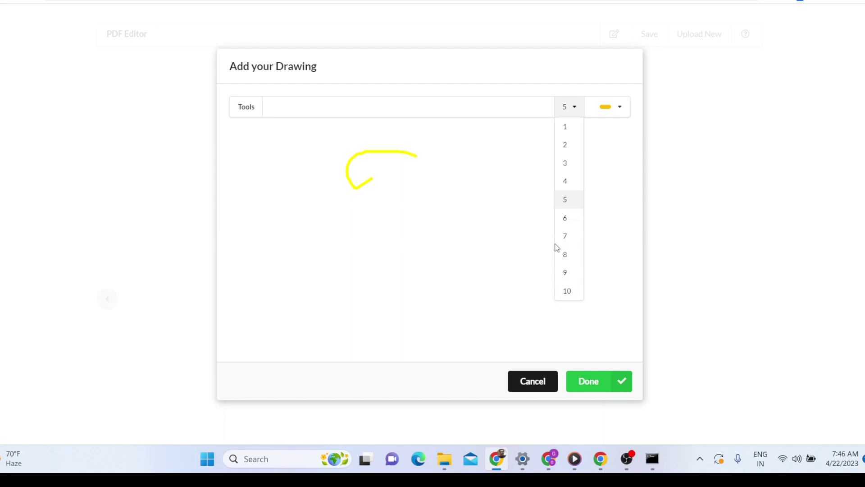
left_click(570, 291)
mouse_move(289, 217)
left_mouse_down()
mouse_move(319, 276)
mouse_move(390, 275)
mouse_move(415, 228)
mouse_move(438, 238)
mouse_move(465, 207)
mouse_move(580, 237)
mouse_move(302, 297)
left_mouse_up()
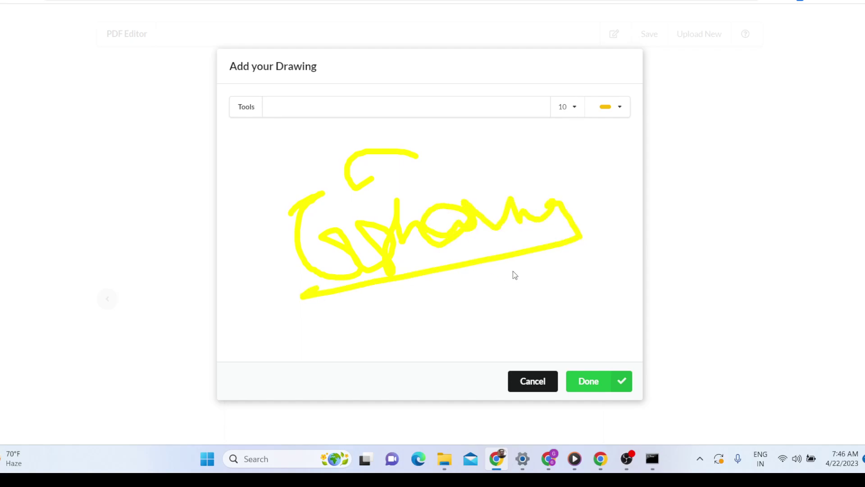
left_click_drag(500, 280, 303, 320)
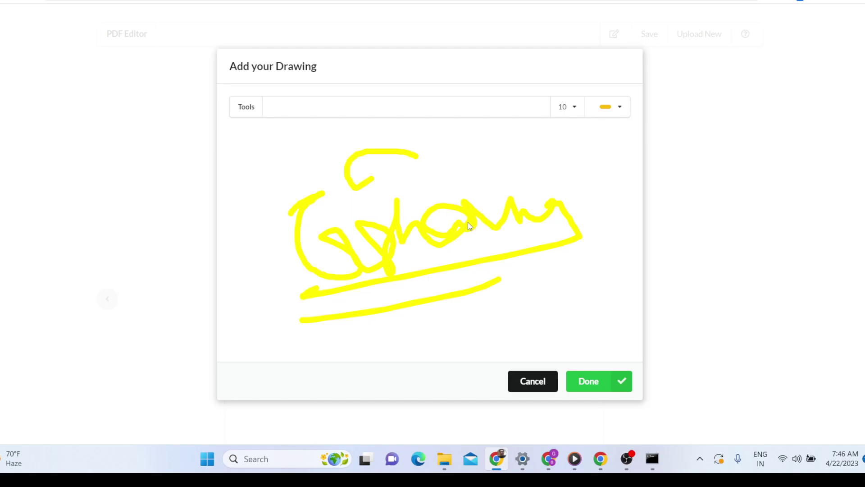
left_click(586, 381)
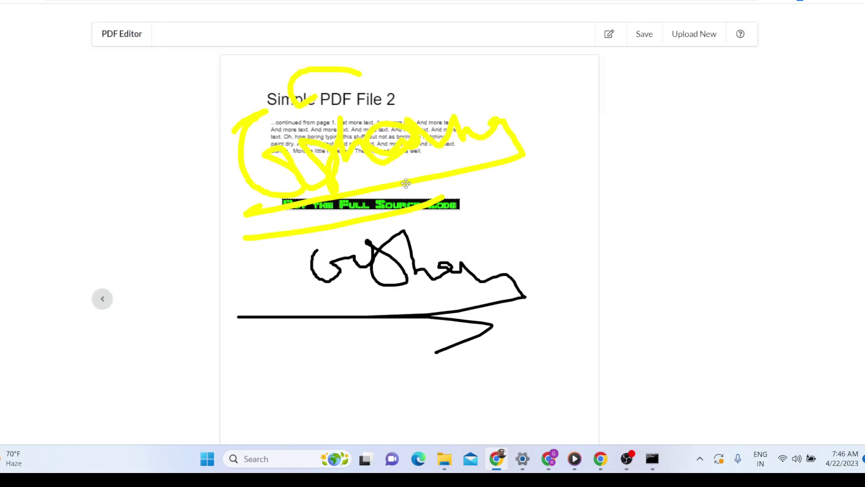
Move the yellow drawing down over the body text, then return to page 1
left_click_drag(288, 156, 287, 164)
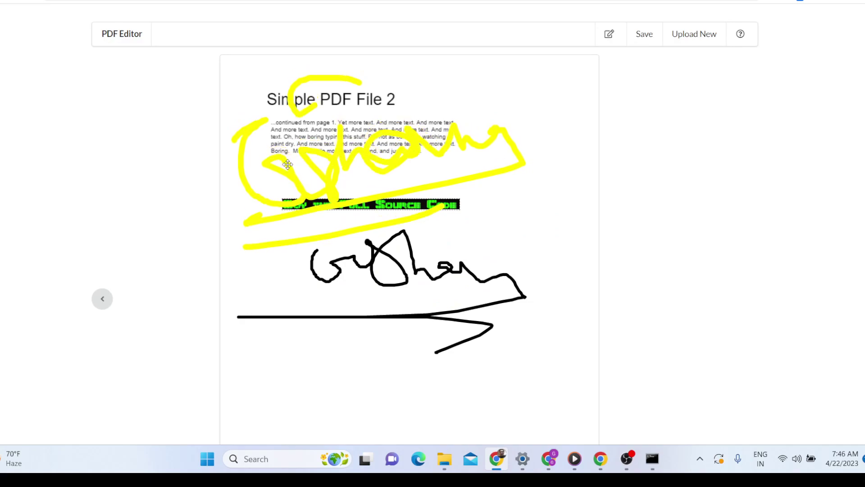
mouse_move(319, 188)
left_mouse_down()
mouse_move(405, 139)
mouse_move(417, 153)
mouse_move(378, 197)
mouse_move(365, 160)
left_mouse_up()
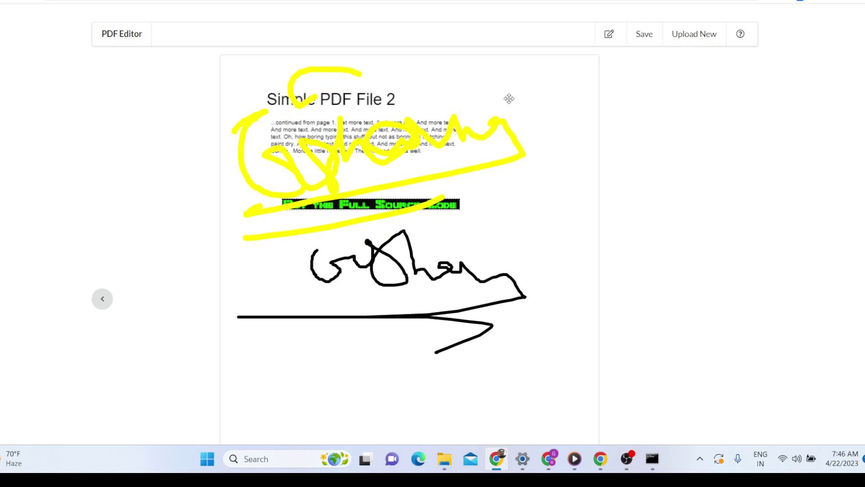
scroll(532, 133, "down", 2)
scroll(450, 149, "up", 2)
left_click(105, 304)
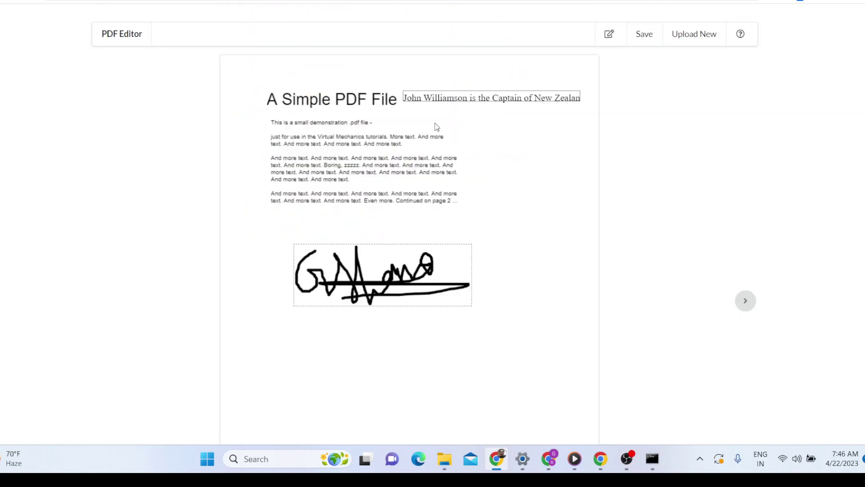
Save the PDF as sample (2).pdf, open it, and select words in the added line
left_click(643, 36)
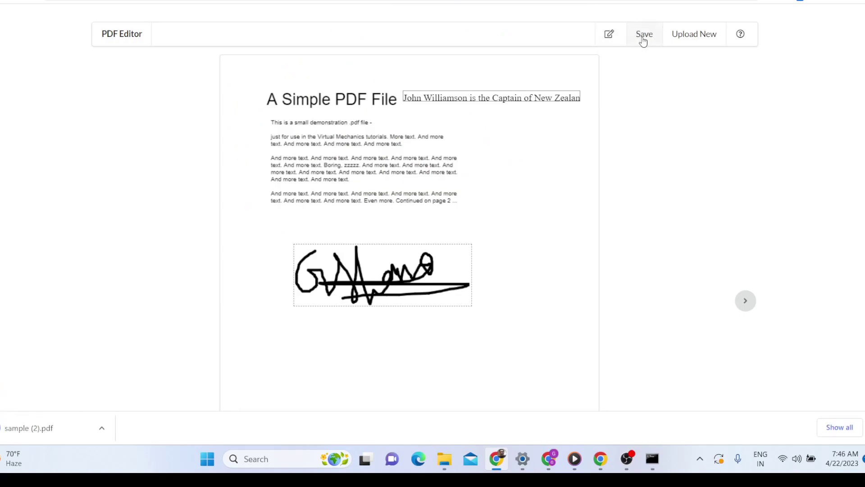
left_click(27, 439)
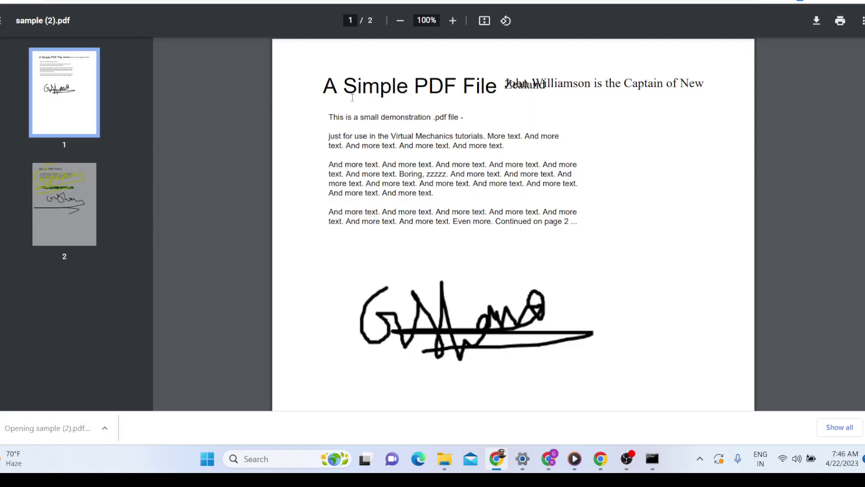
left_click_drag(503, 82, 646, 84)
left_click(645, 84)
double_click(635, 83)
left_click(629, 83)
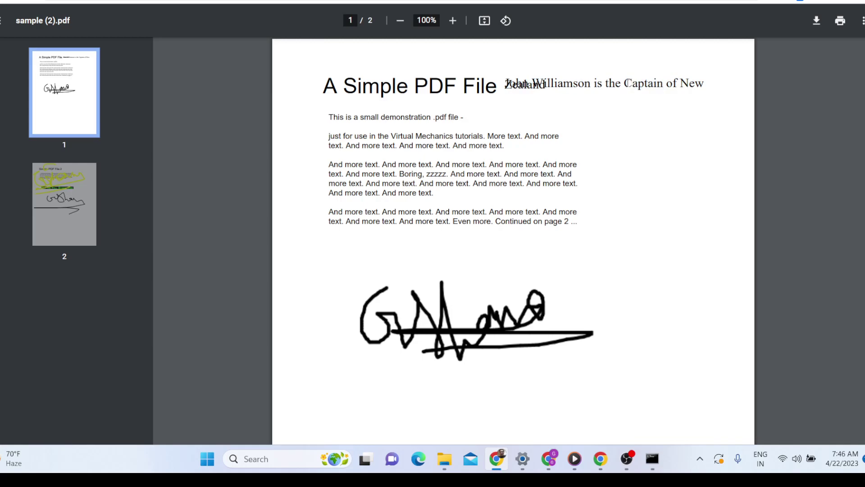
double_click(570, 86)
Scroll through both pages of sample (2).pdf to check the annotations
scroll(471, 134, "down", 1)
scroll(465, 167, "down", 15)
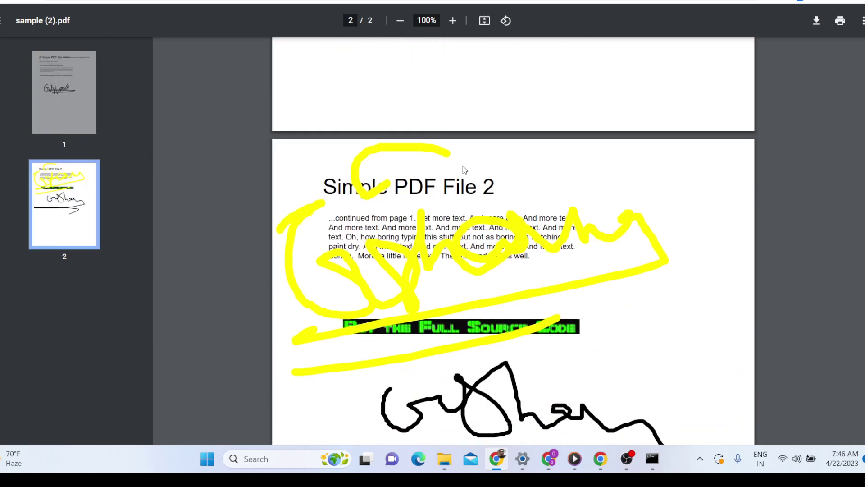
scroll(464, 169, "up", 8)
scroll(465, 170, "up", 12)
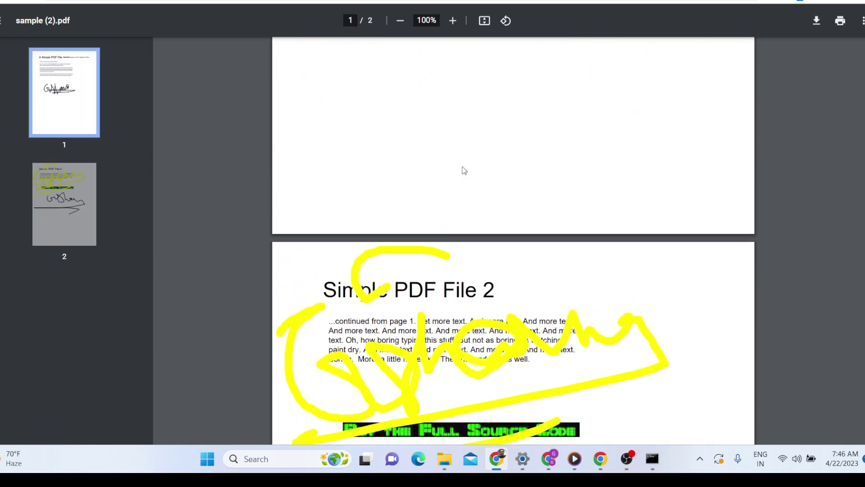
scroll(463, 170, "down", 3)
scroll(455, 158, "down", 12)
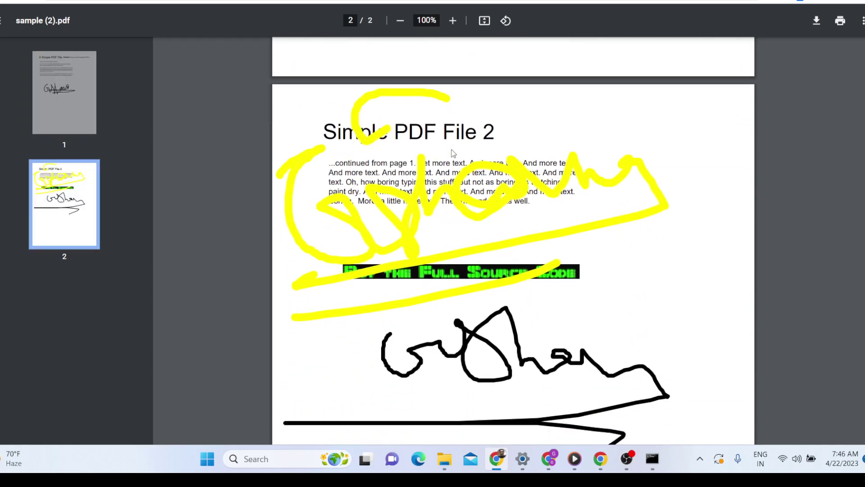
scroll(451, 153, "up", 14)
scroll(449, 137, "up", 3)
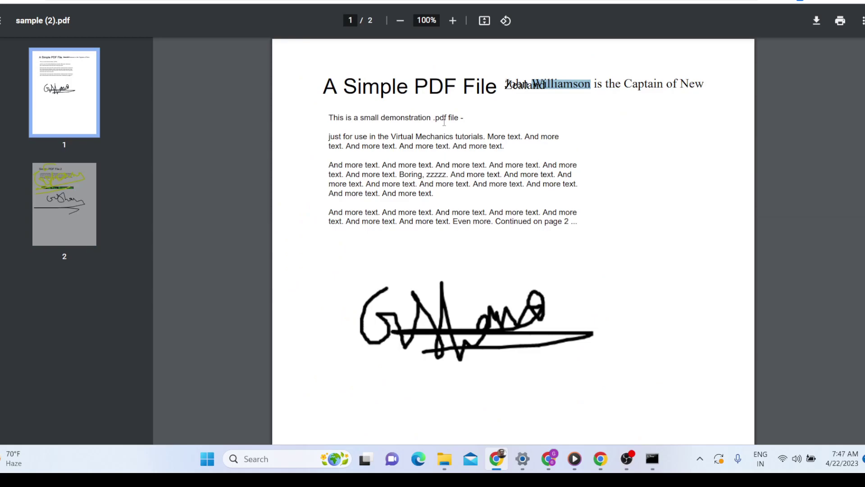
scroll(444, 121, "down", 15)
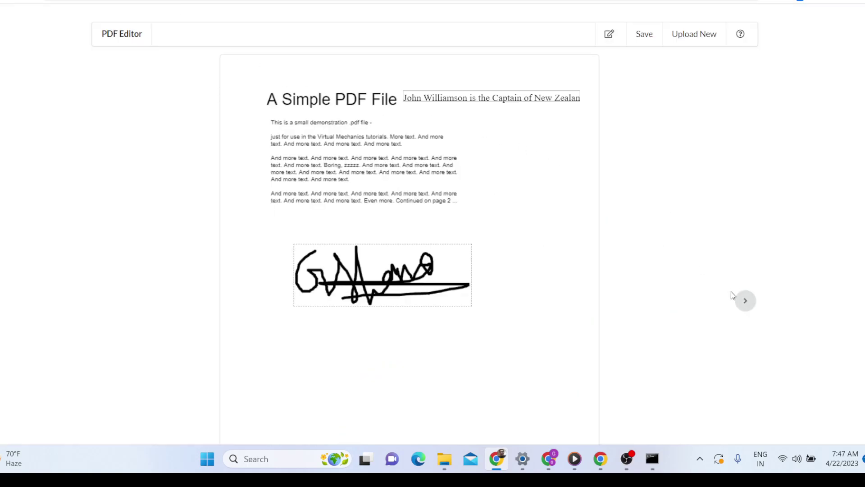
Load the original 'sample' file via Upload New and page to page 2 and back
left_click(740, 300)
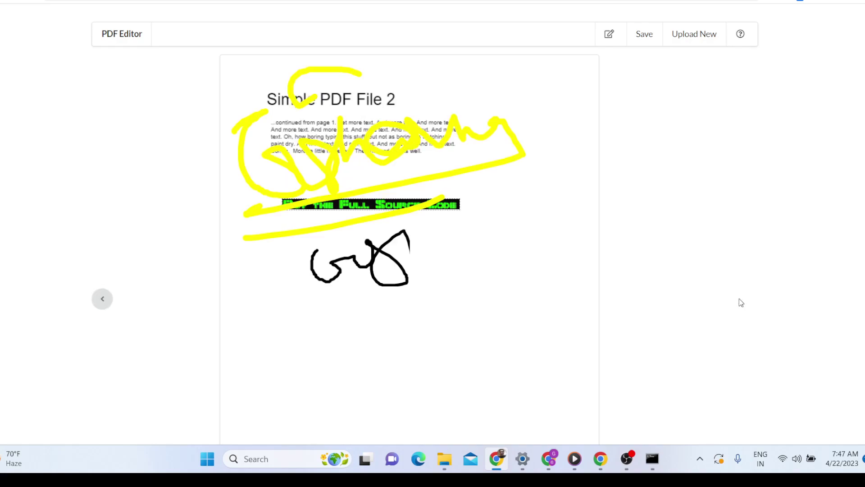
scroll(630, 149, "down", 2)
scroll(628, 149, "up", 2)
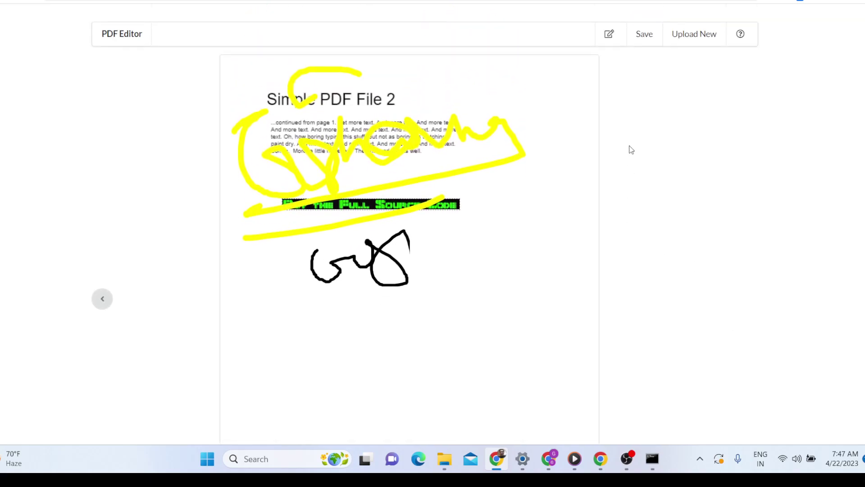
left_click(683, 37)
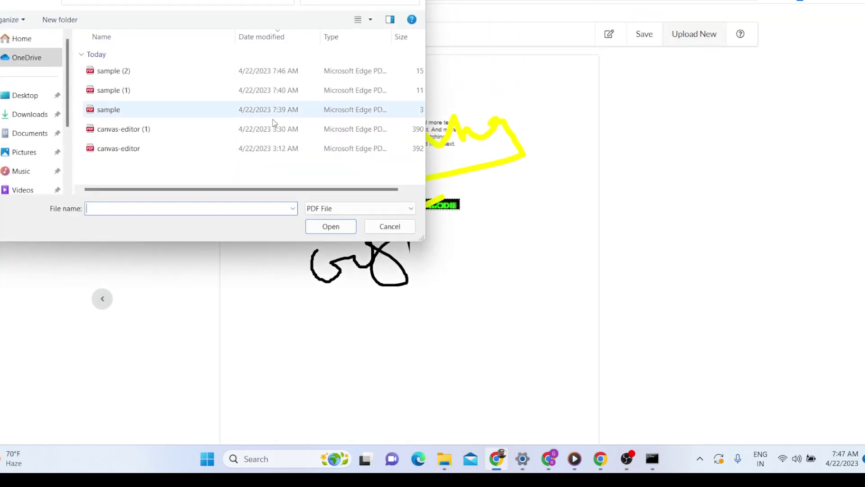
double_click(111, 112)
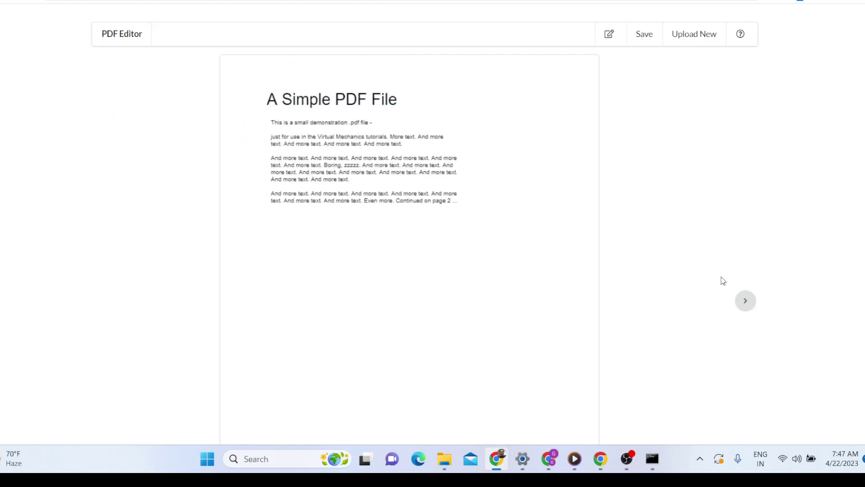
left_click(746, 300)
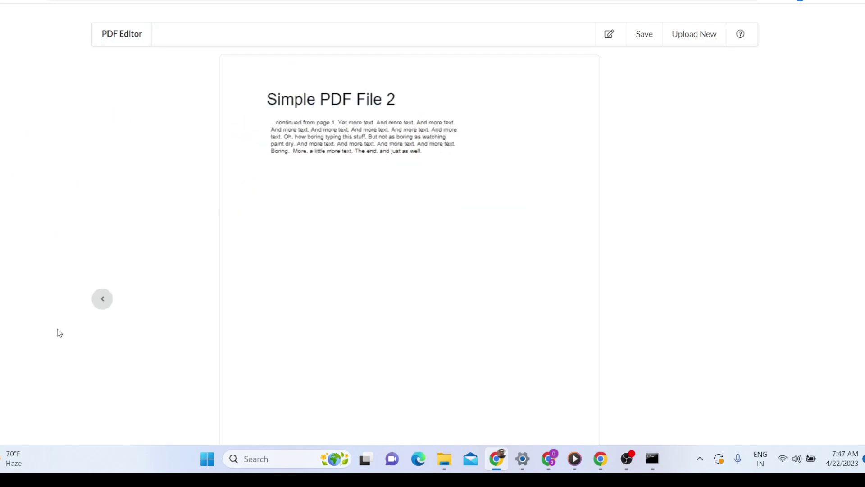
left_click(100, 301)
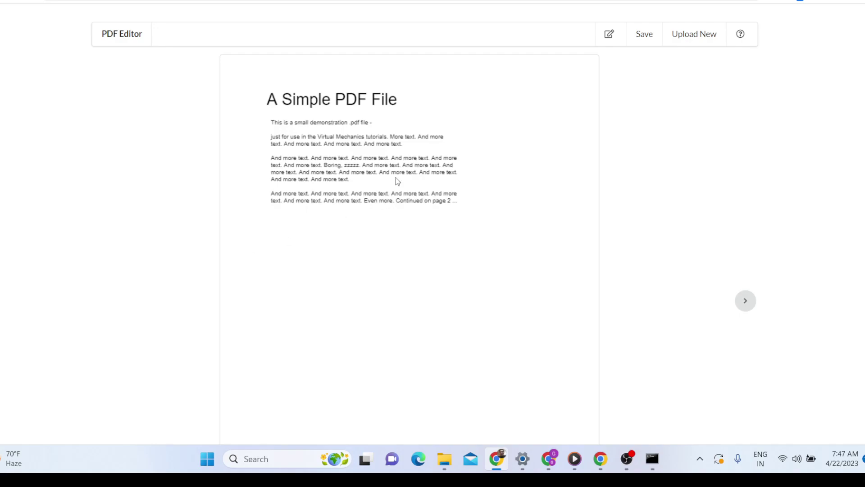
Add an 'Enter Text Here' text box and position it just above the title
left_click(621, 36)
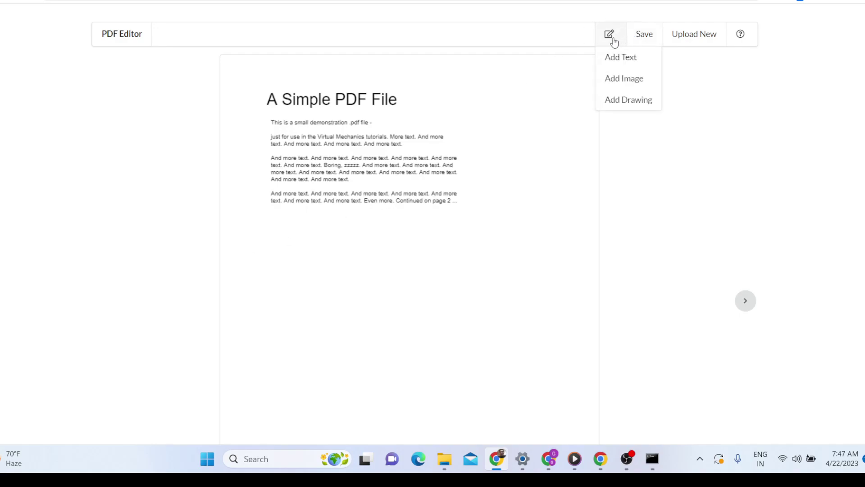
left_click(621, 57)
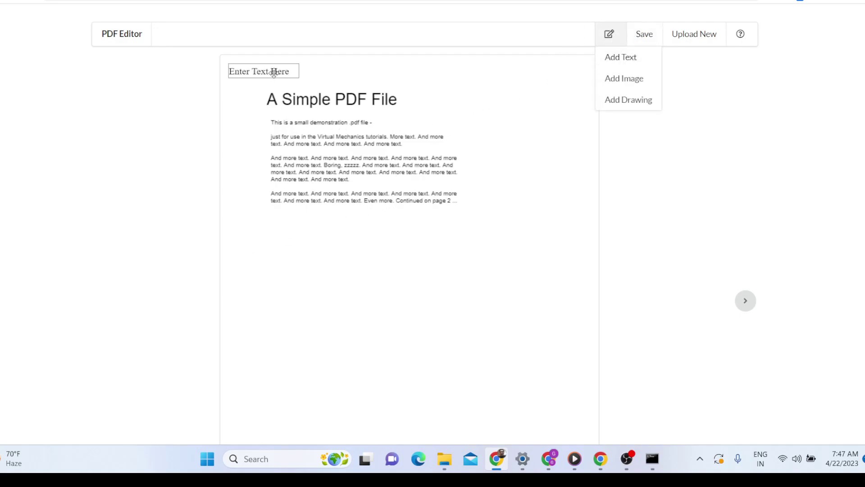
left_click_drag(274, 72, 338, 80)
Insert the signature image below the body text, then start a new freehand drawing
left_click(609, 34)
left_click(607, 79)
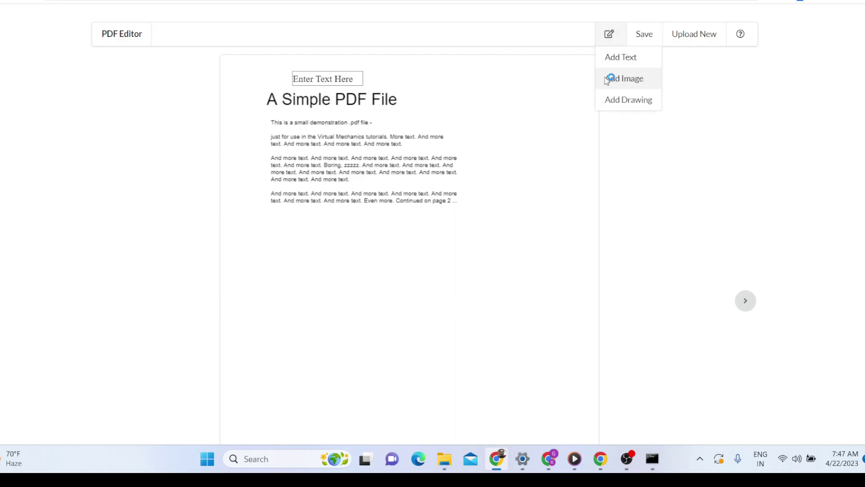
double_click(265, 78)
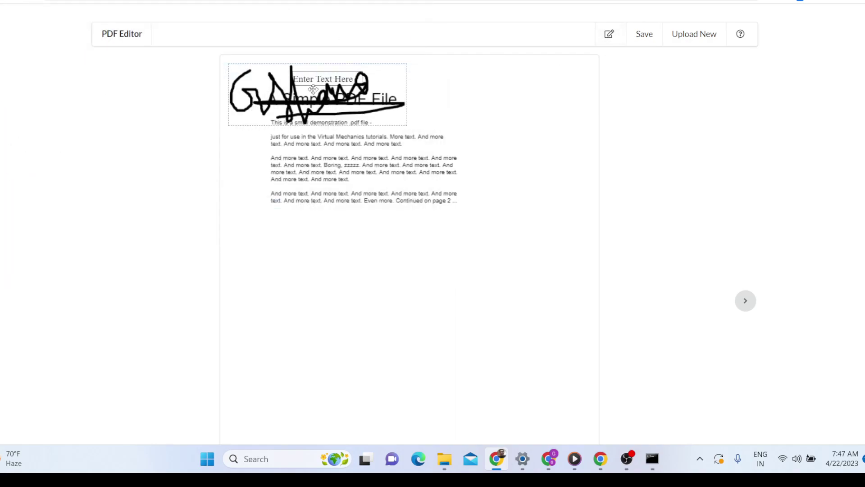
mouse_move(329, 83)
left_mouse_down()
mouse_move(382, 199)
mouse_move(383, 265)
left_mouse_up()
left_click(609, 34)
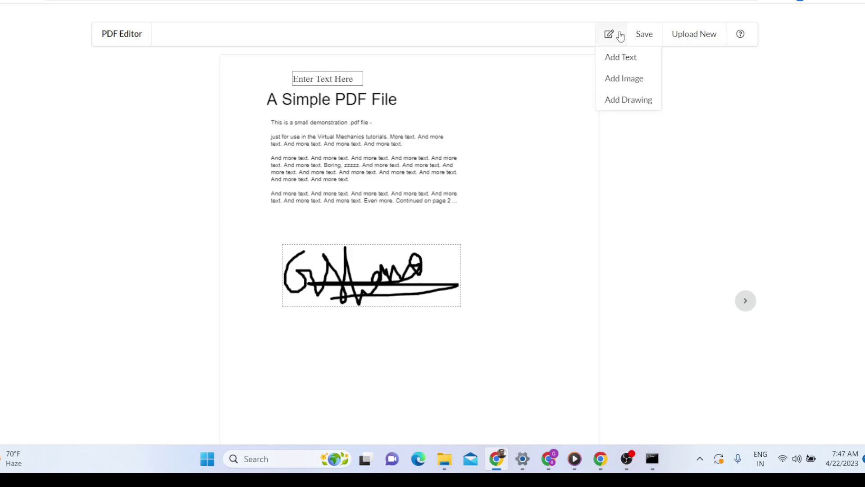
left_click(615, 99)
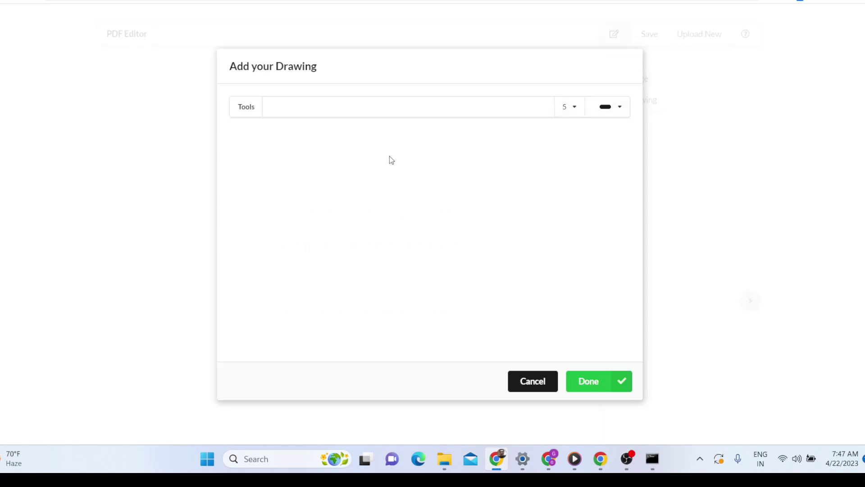
Draw a black freehand scribble and place it over the body text above the signature
mouse_move(378, 156)
left_mouse_down()
mouse_move(382, 183)
mouse_move(410, 156)
mouse_move(484, 193)
mouse_move(536, 245)
mouse_move(428, 271)
mouse_move(491, 276)
mouse_move(485, 292)
mouse_move(354, 310)
left_mouse_up()
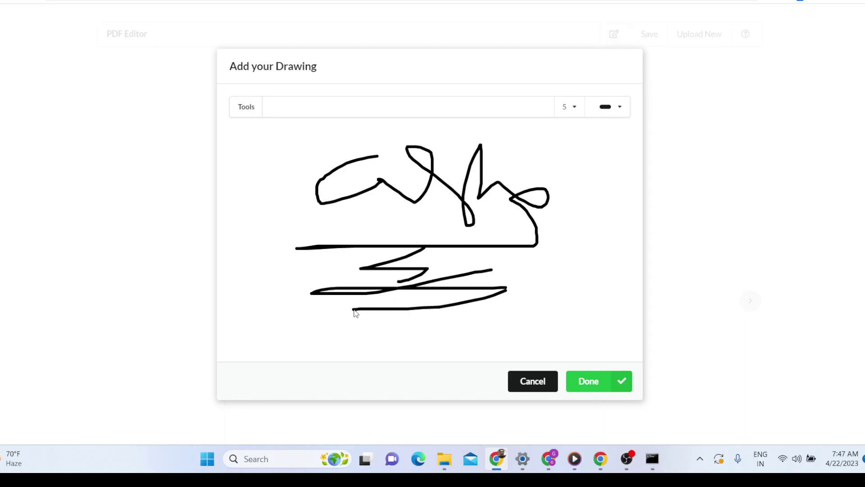
left_click(585, 382)
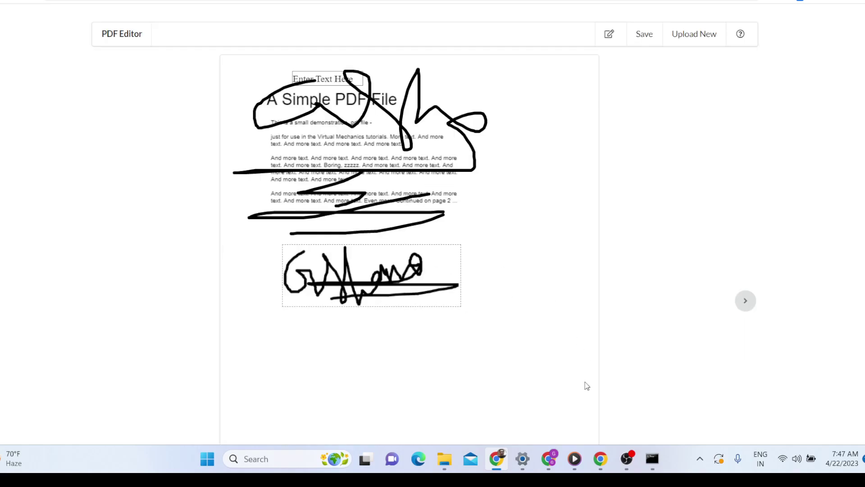
mouse_move(350, 120)
left_mouse_down()
mouse_move(377, 130)
mouse_move(364, 130)
mouse_move(424, 248)
mouse_move(375, 162)
mouse_move(406, 135)
mouse_move(459, 114)
left_mouse_up()
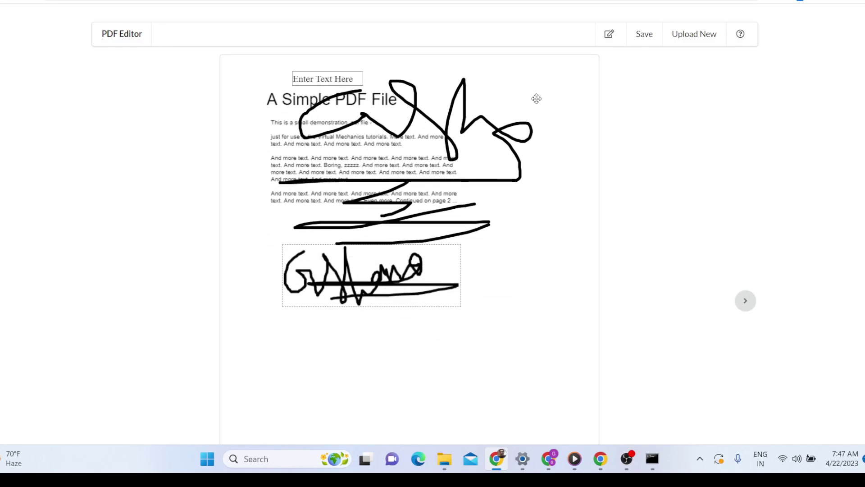